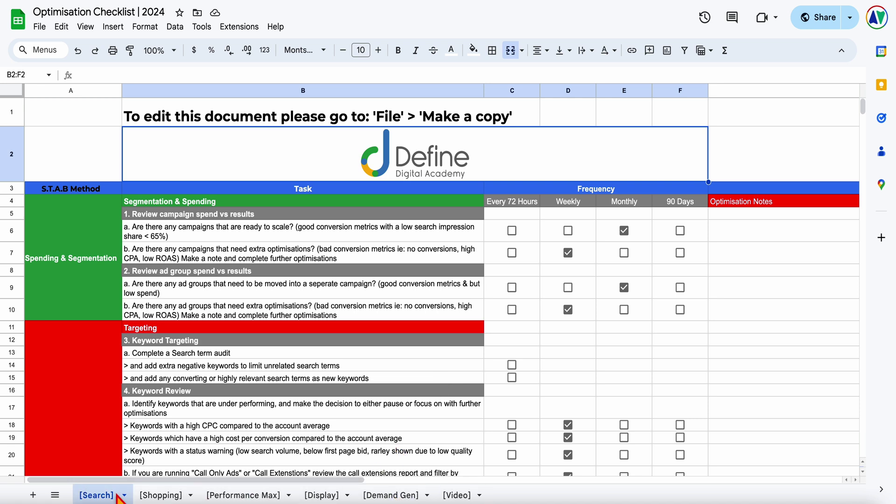
Show the Performance Max sheet and scroll its Spending & Segmentation, Targeting, and Ads & Landing Pages tasks
click(277, 497)
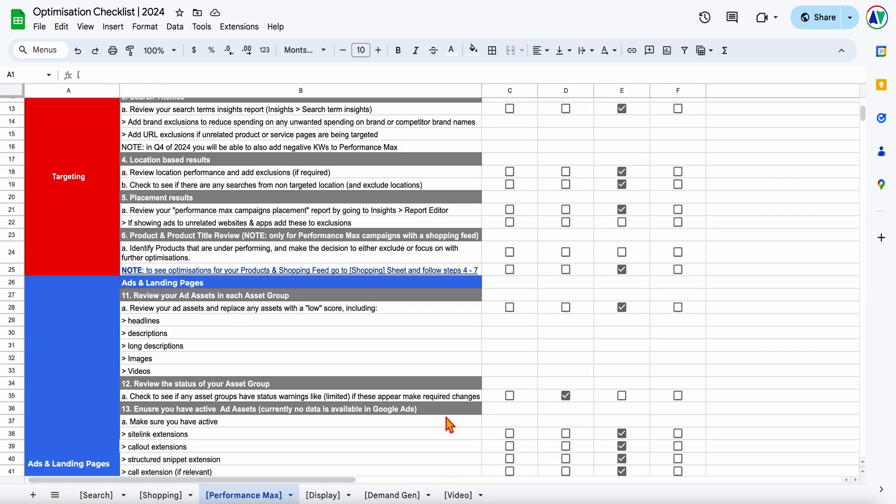
scroll(449, 424, up, 5)
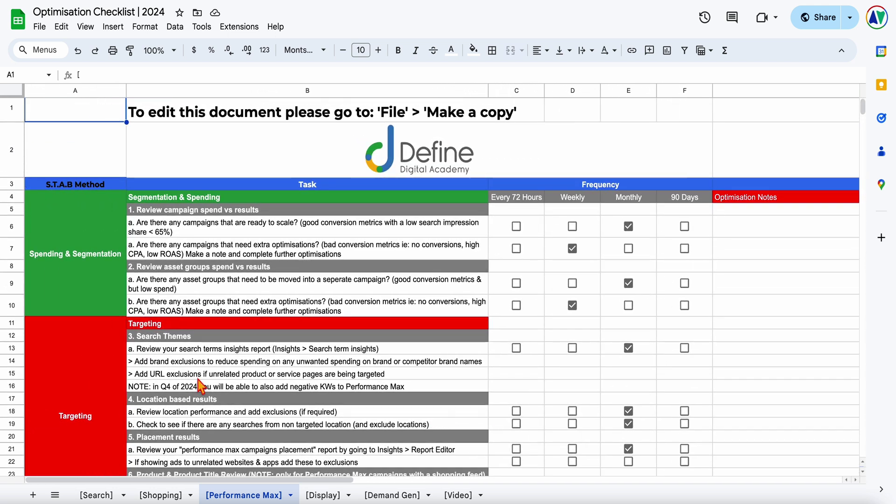
scroll(200, 386, down, 2)
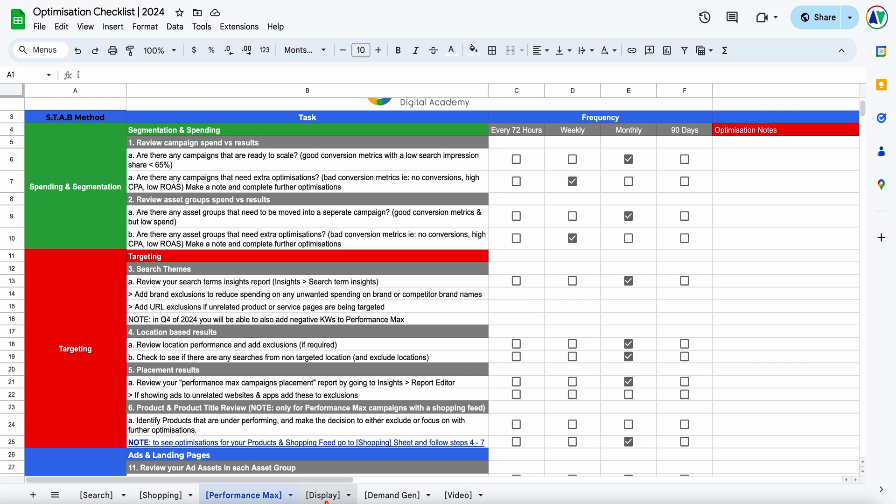
Select the Placement results task, then look through the Display, Demand Gen and Video sheets
scroll(301, 427, down, 1)
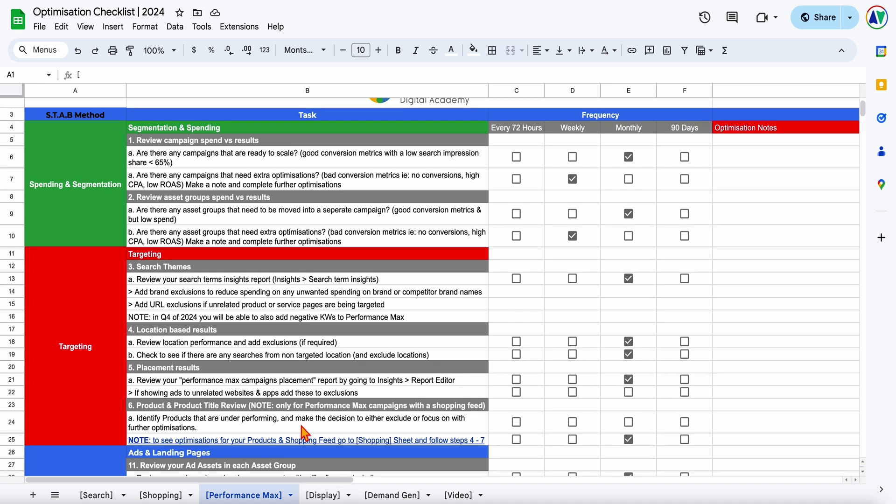
click(155, 369)
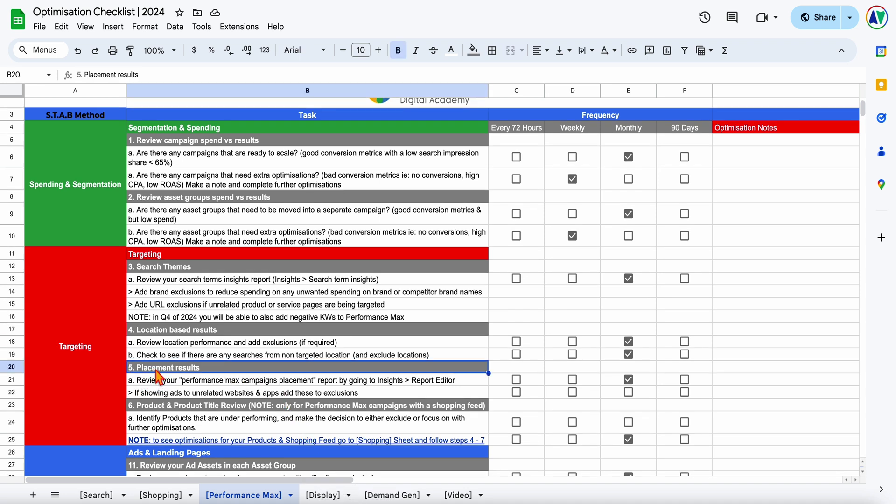
click(323, 495)
scroll(271, 415, up, 10)
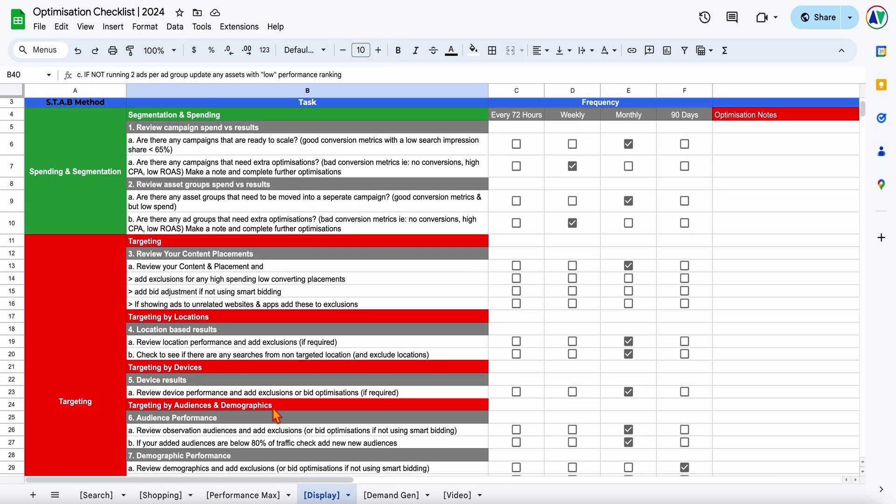
scroll(271, 415, down, 1)
click(212, 244)
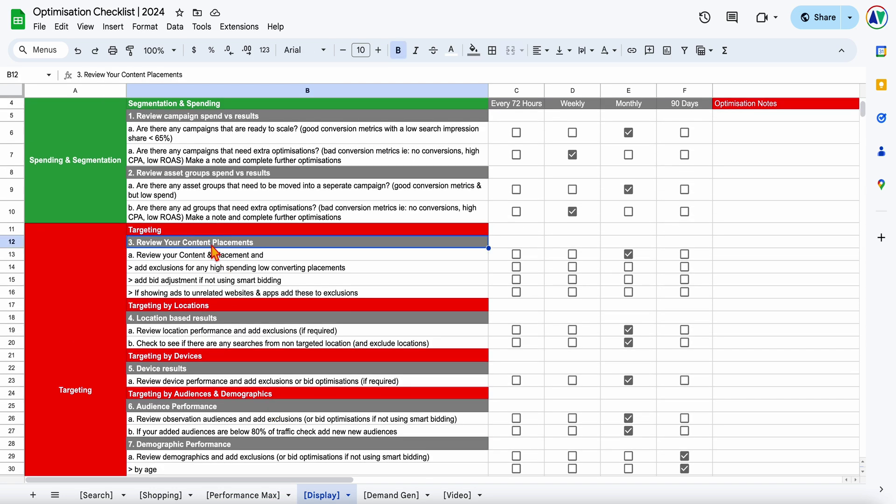
click(405, 495)
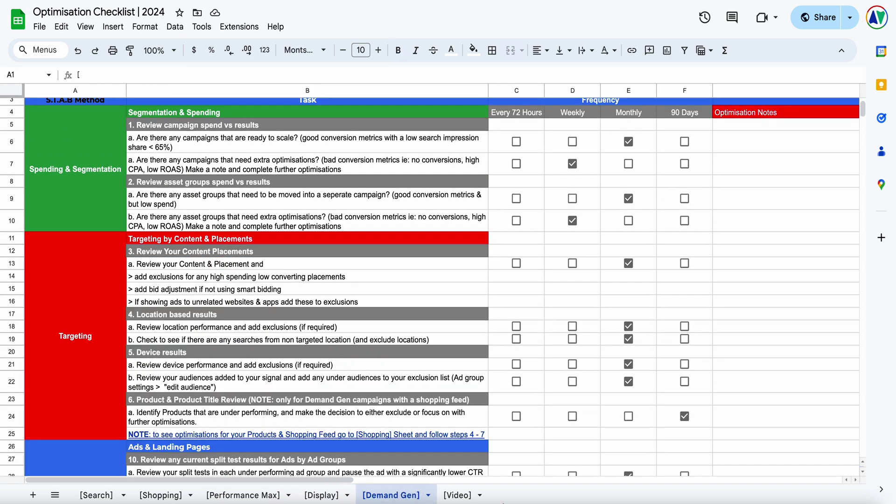
click(452, 496)
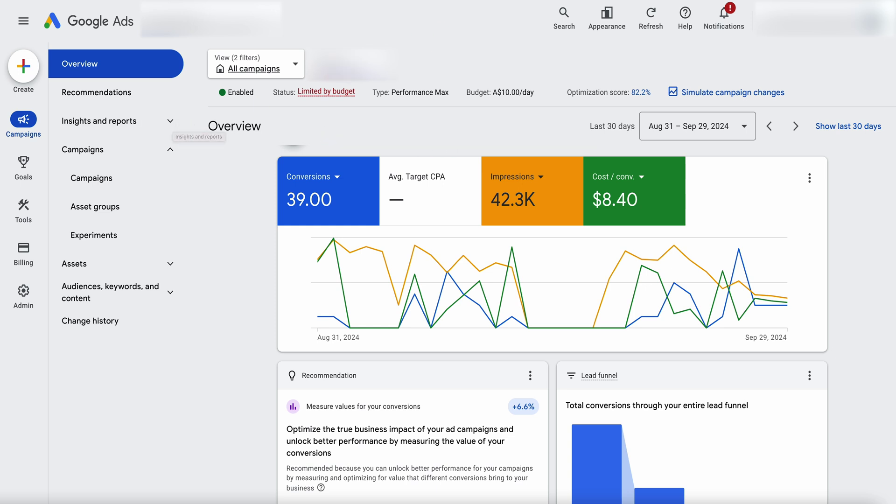
Back on Performance Max, highlight row 21's placement report name and return to Google Ads
click(445, 2)
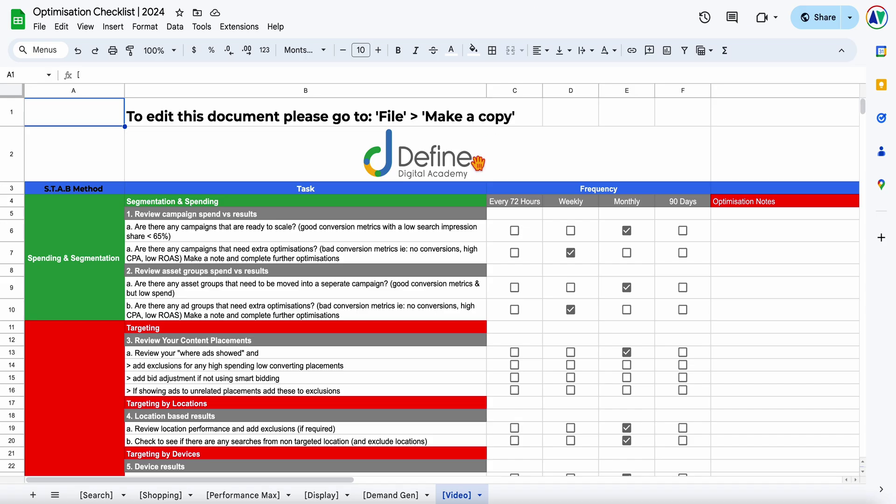
click(264, 495)
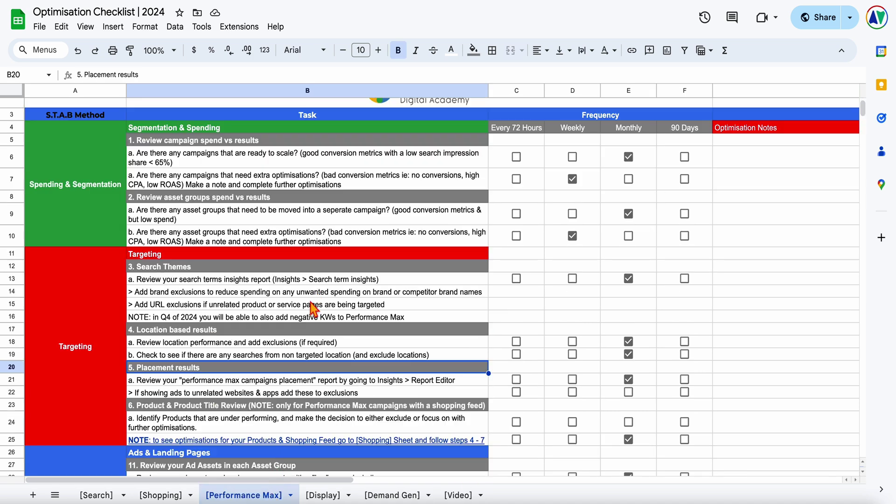
scroll(288, 401, down, 1)
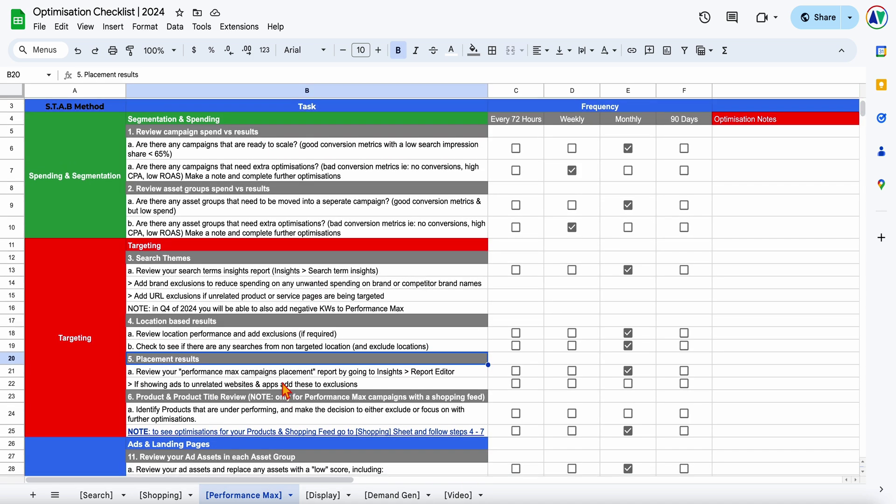
click(200, 374)
drag(180, 374, 311, 376)
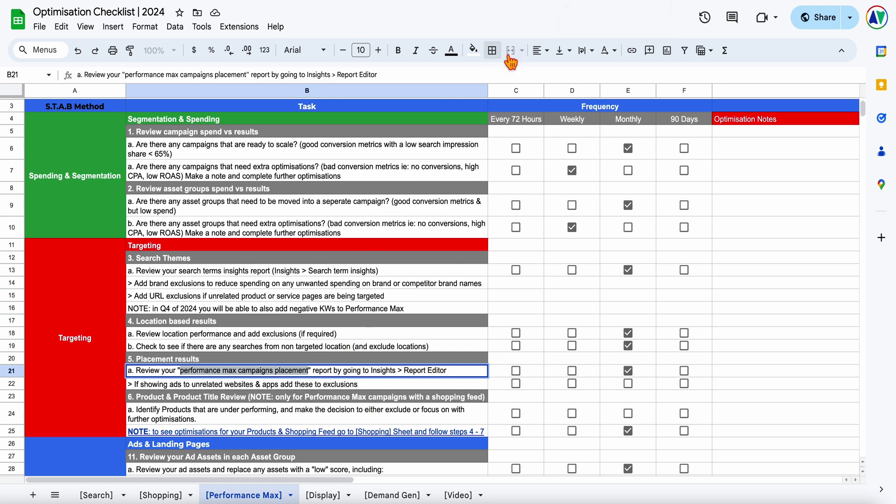
click(490, 7)
click(100, 124)
Open the Performance Max campaigns placement card from the Report editor's frequently used reports
click(93, 238)
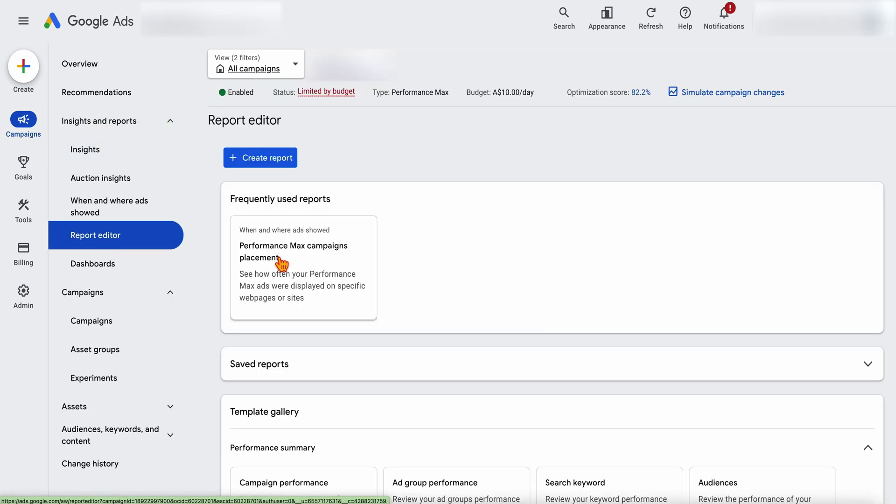
scroll(326, 273, down, 7)
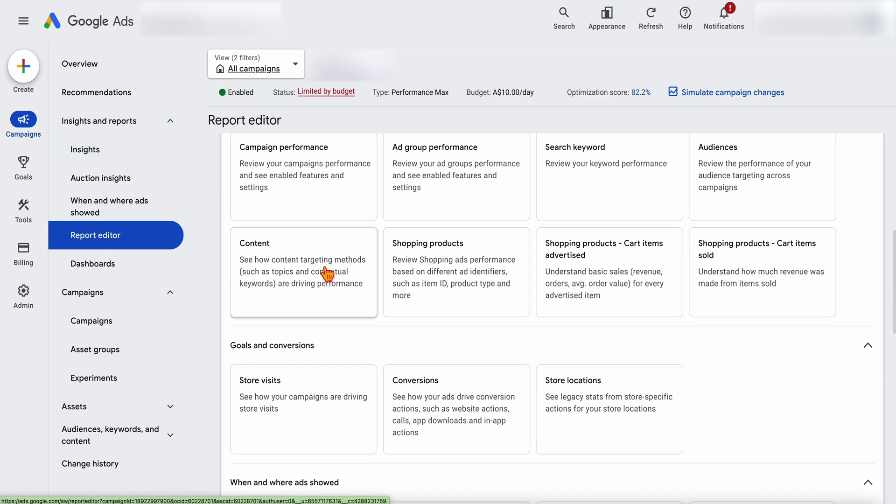
scroll(326, 273, down, 5)
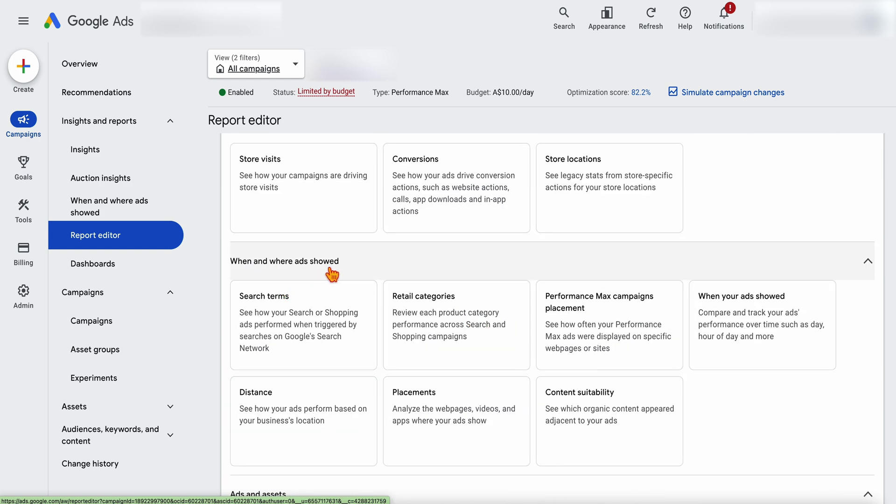
scroll(524, 323, up, 12)
click(320, 255)
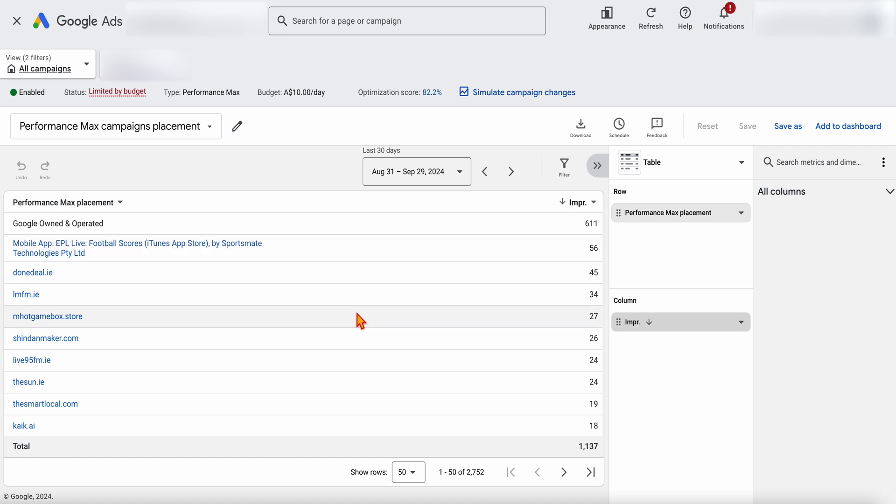
Scroll the placements ranked by impressions, check the Download formats, and close the report
scroll(357, 314, down, 3)
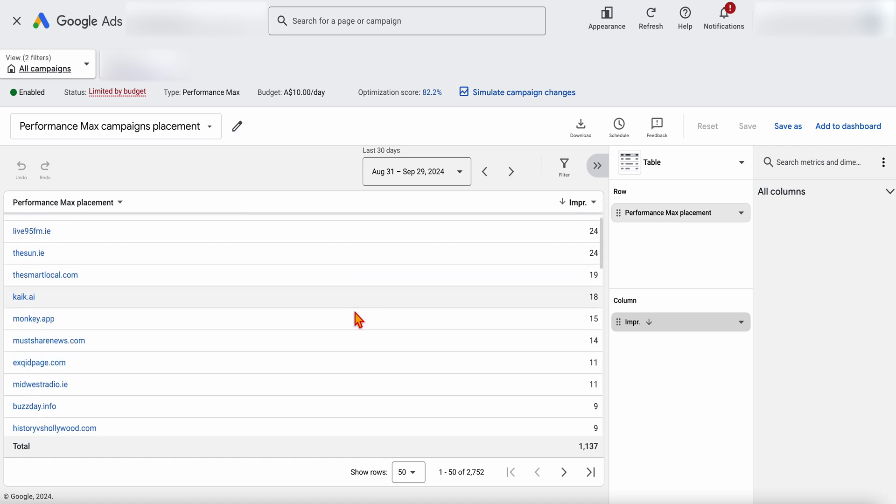
scroll(357, 319, down, 2)
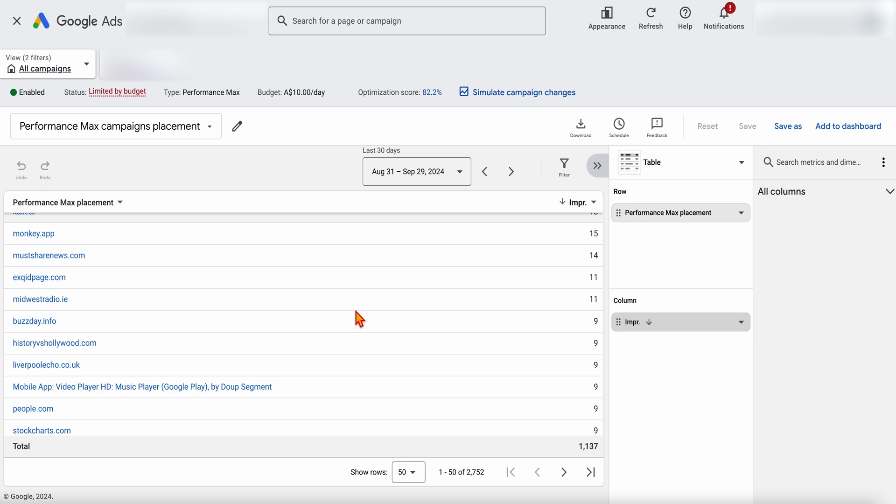
scroll(360, 319, up, 5)
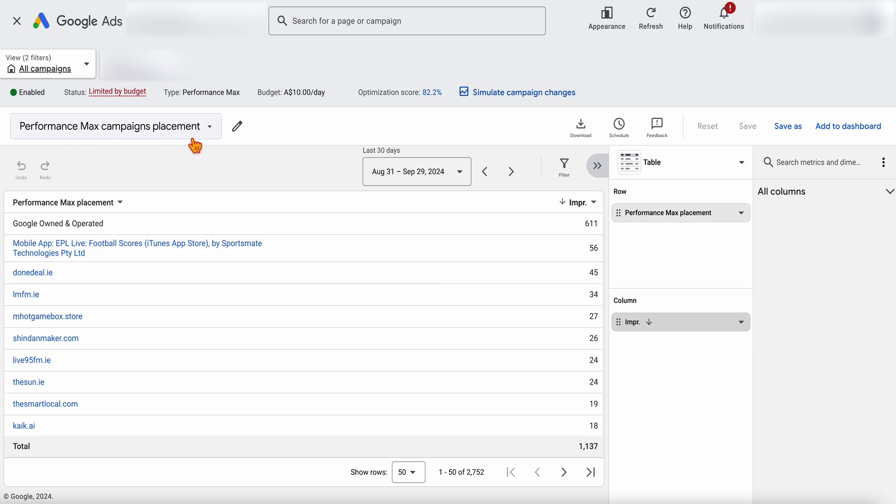
click(589, 138)
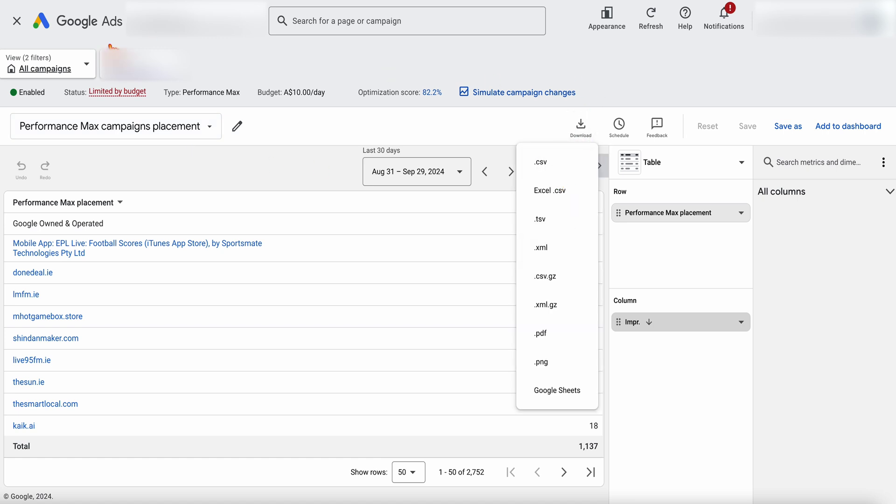
click(18, 21)
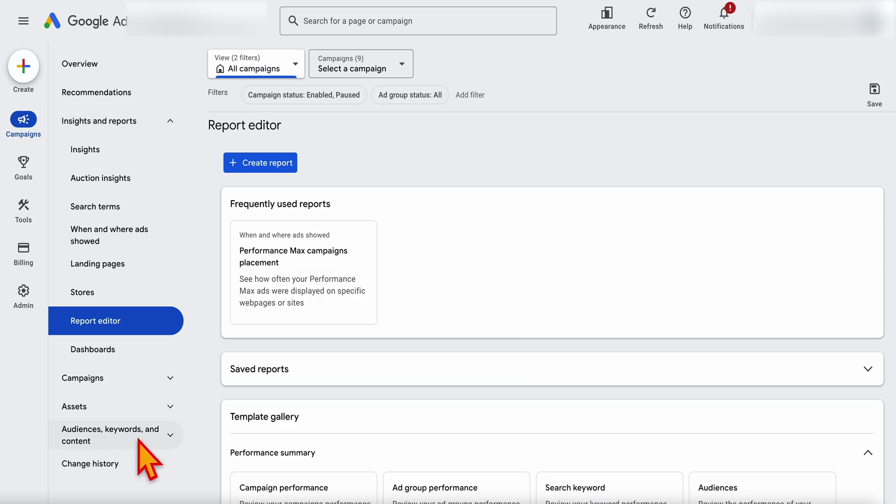
Open Content exclusions, switch the exclusion level to Campaign, and scroll the Exclusions table
click(152, 443)
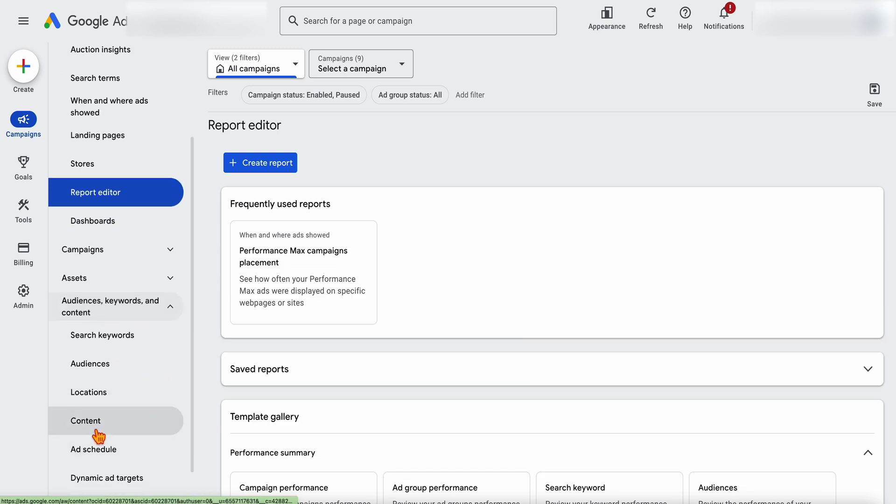
click(127, 427)
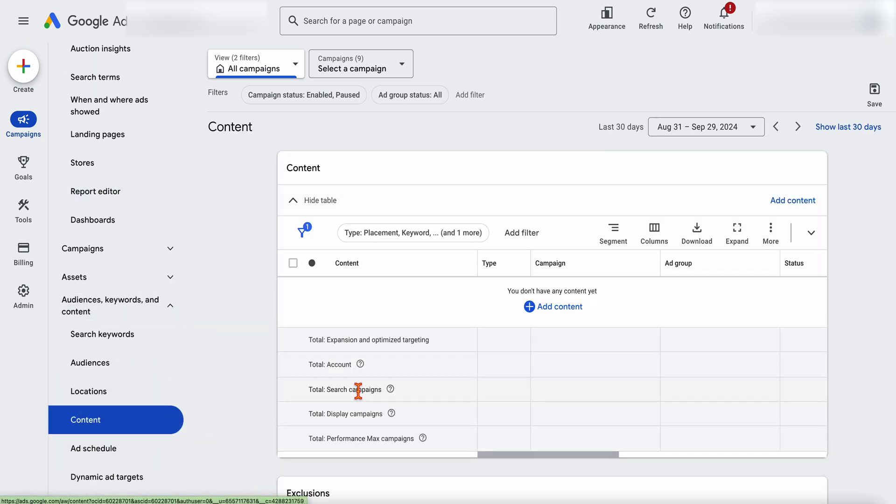
scroll(359, 391, down, 9)
scroll(359, 389, up, 1)
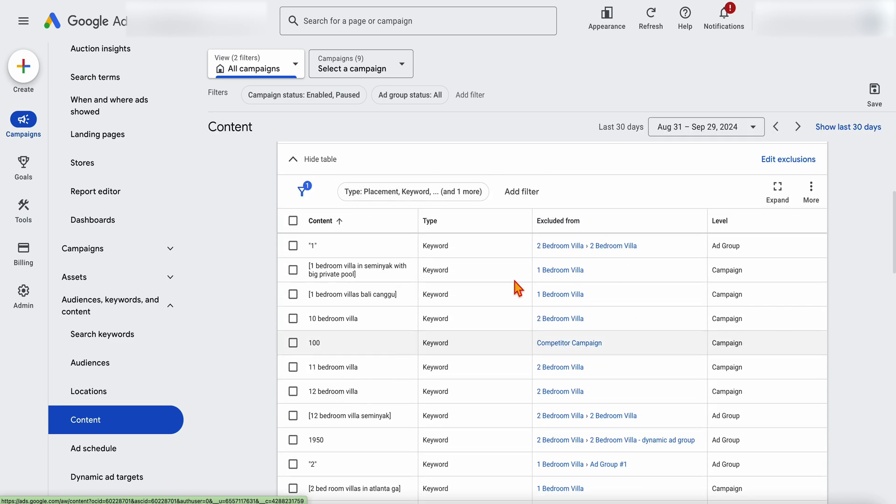
click(811, 189)
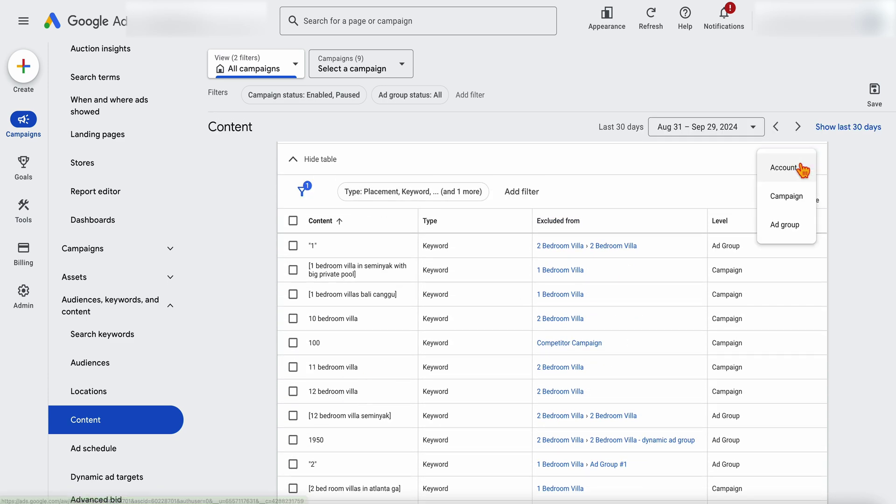
click(788, 196)
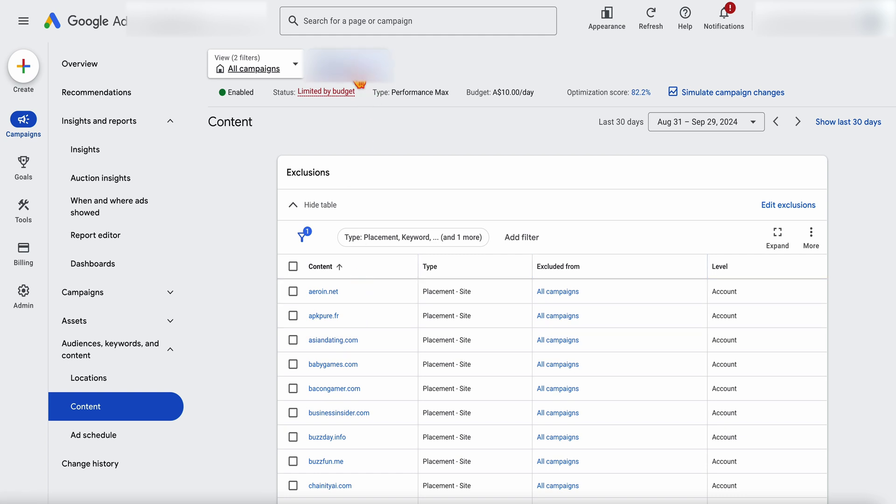
scroll(423, 352, down, 12)
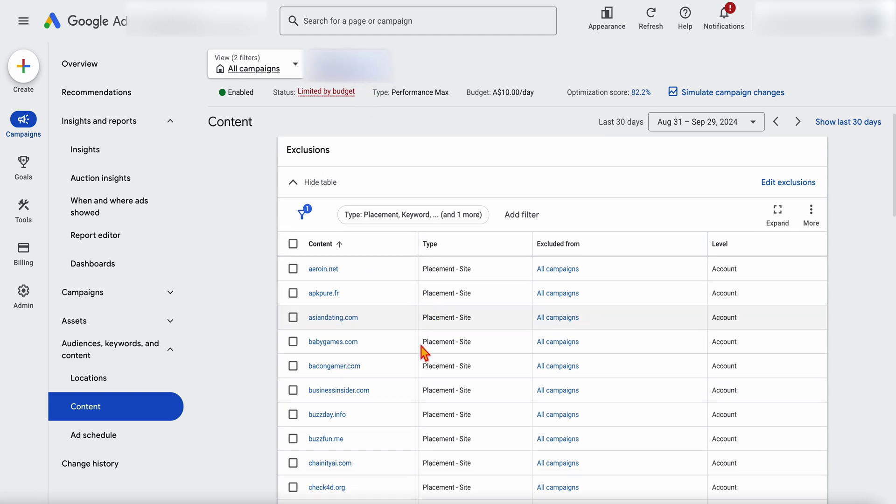
scroll(422, 352, down, 10)
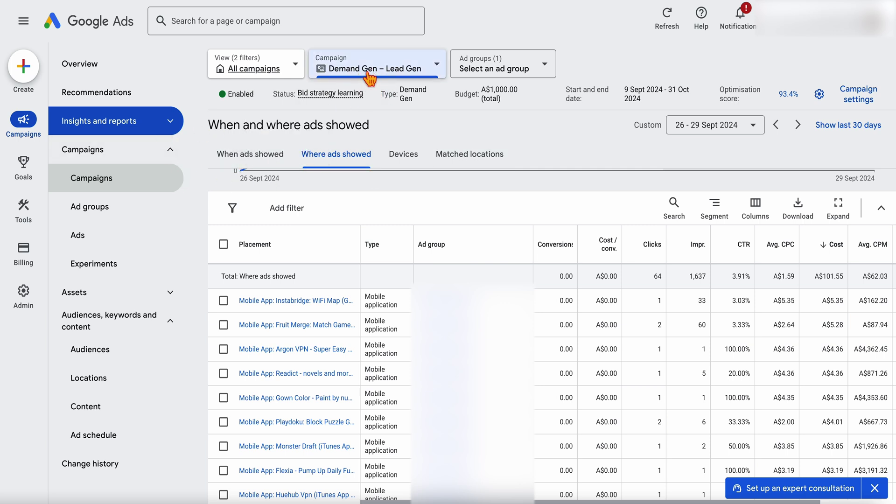
Open the placement report from Insights and reports and check its export formats
click(165, 127)
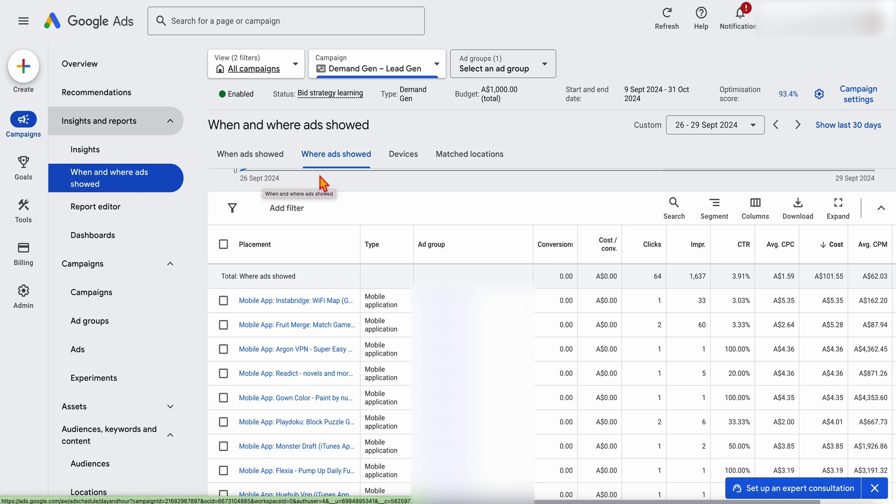
click(345, 162)
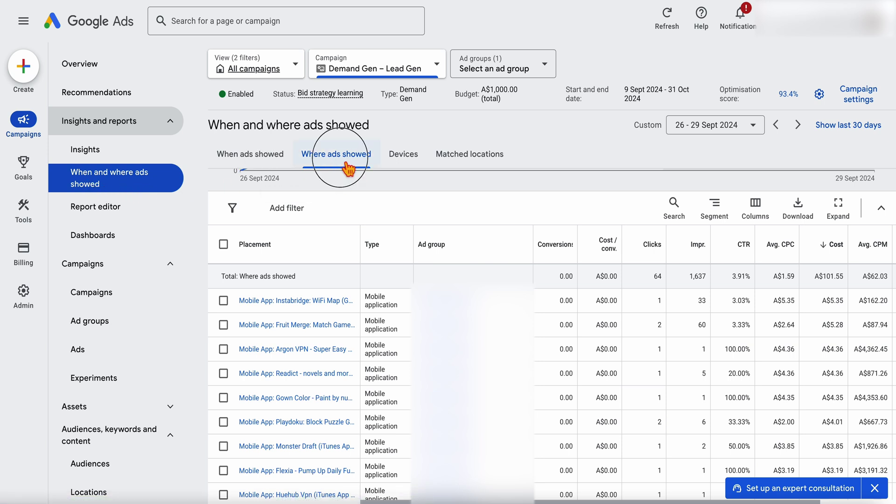
click(806, 217)
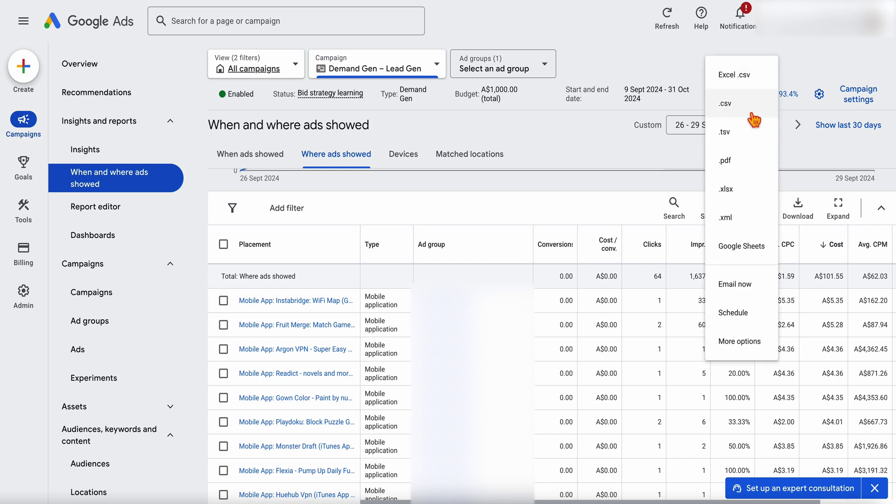
click(657, 178)
scroll(93, 350, down, 2)
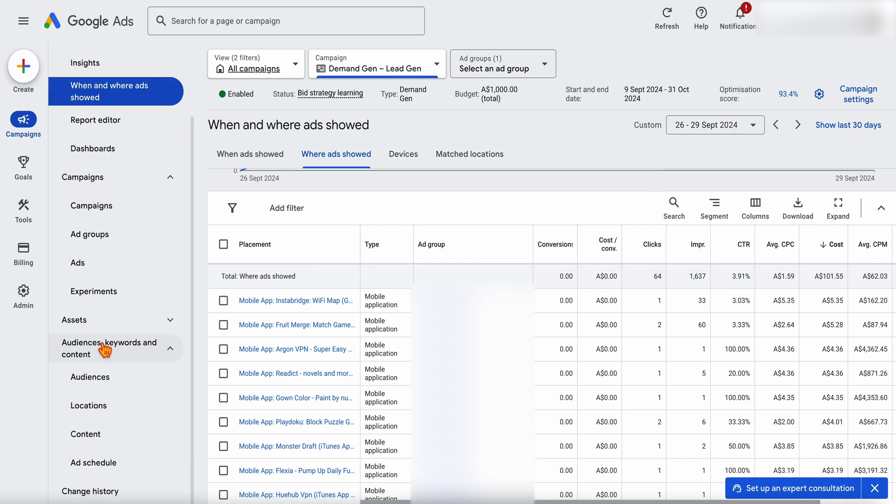
Show the campaign's content exclusions and scroll the 49 excluded app-store categories
click(104, 438)
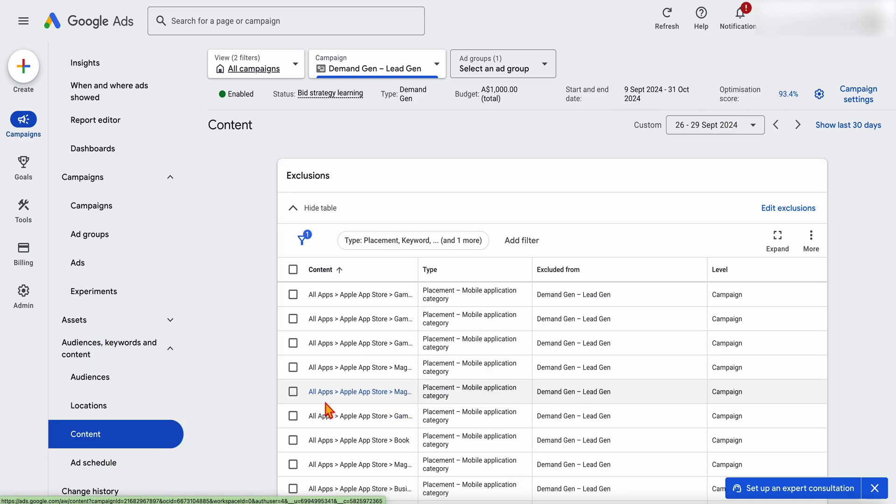
scroll(342, 399, down, 5)
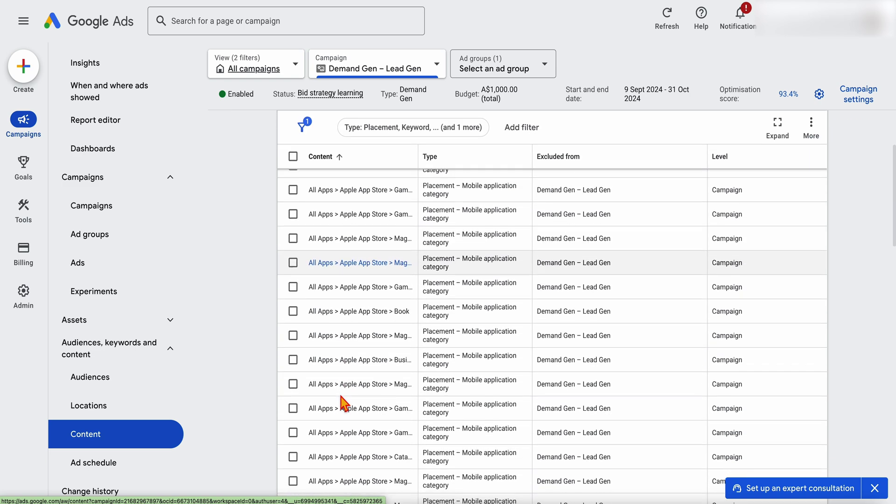
scroll(343, 403, down, 5)
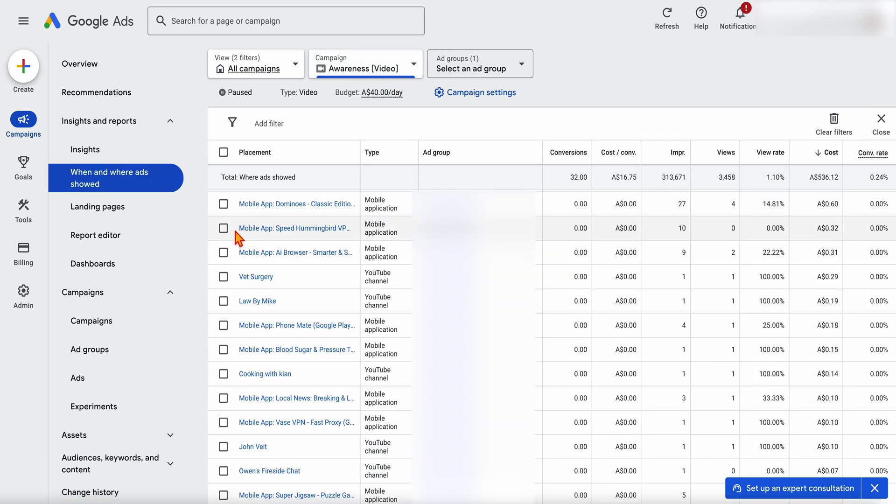
Return the Awareness [Video] placement list to its top, starting with youtube.com
click(154, 130)
click(153, 134)
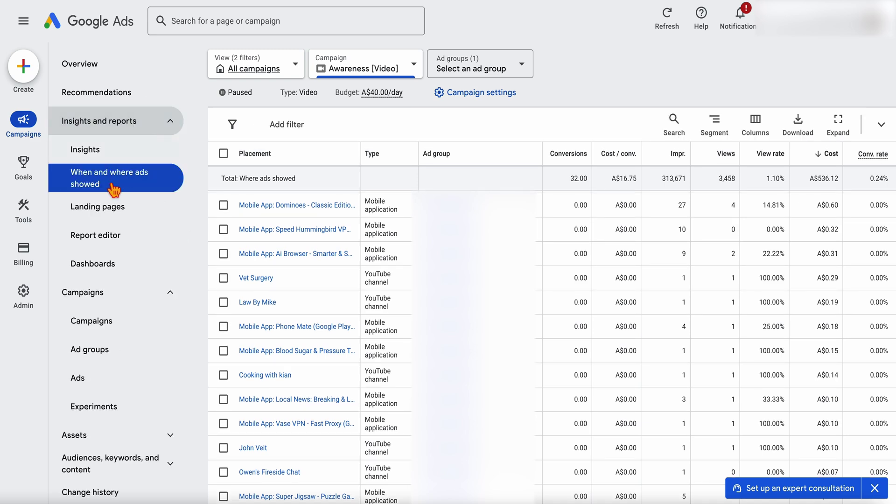
scroll(298, 196, up, 3)
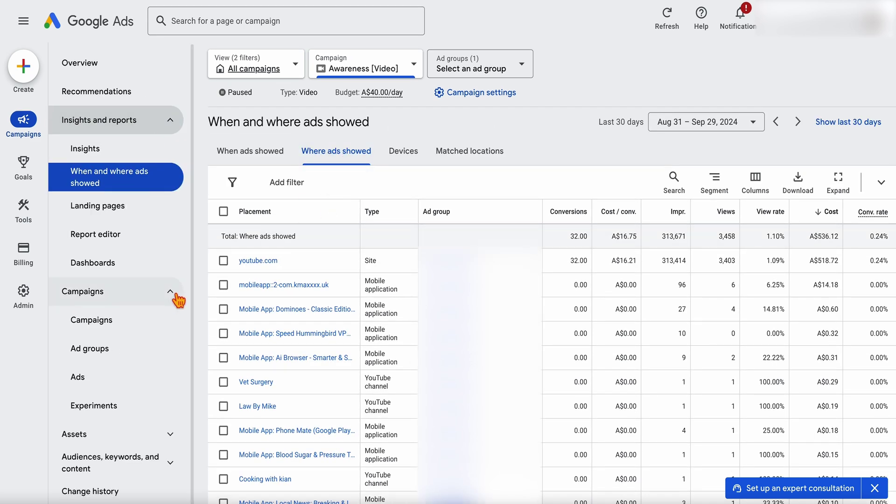
click(161, 470)
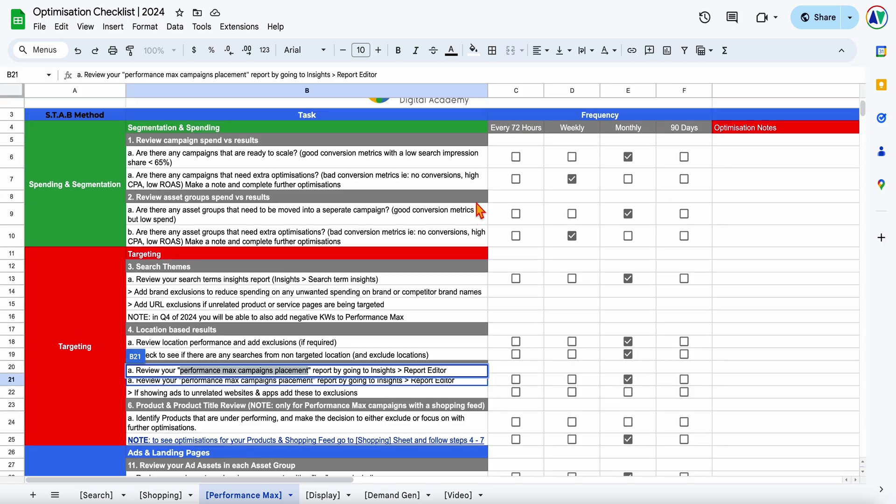
scroll(286, 341, up, 3)
Select the search terms review task in B13 and scroll the Performance Max checklist
click(287, 332)
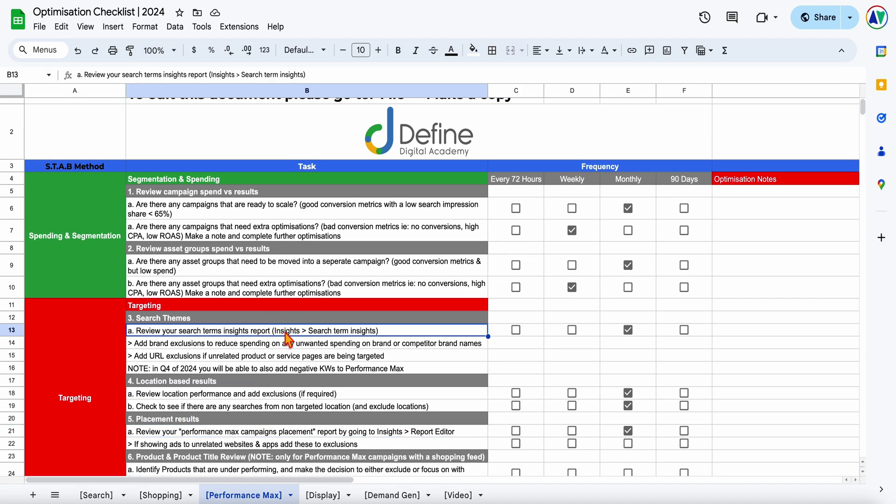
scroll(260, 360, down, 2)
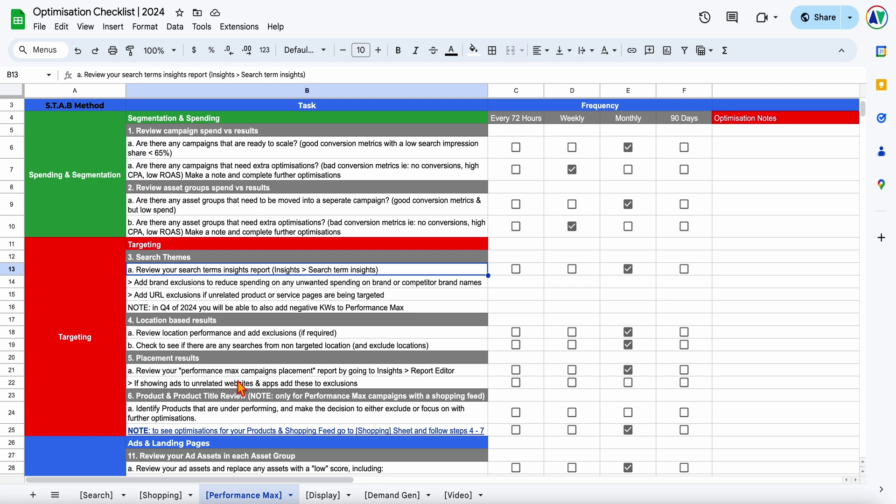
scroll(241, 387, down, 2)
scroll(240, 386, up, 2)
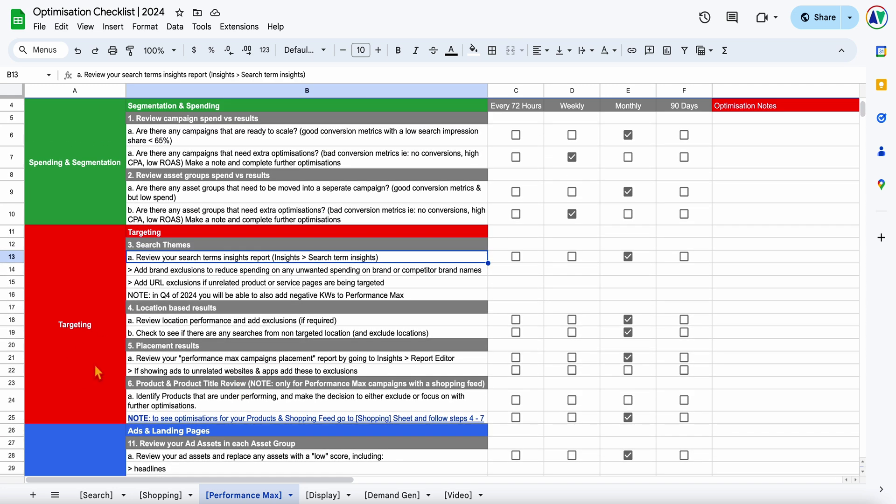
scroll(94, 345, down, 4)
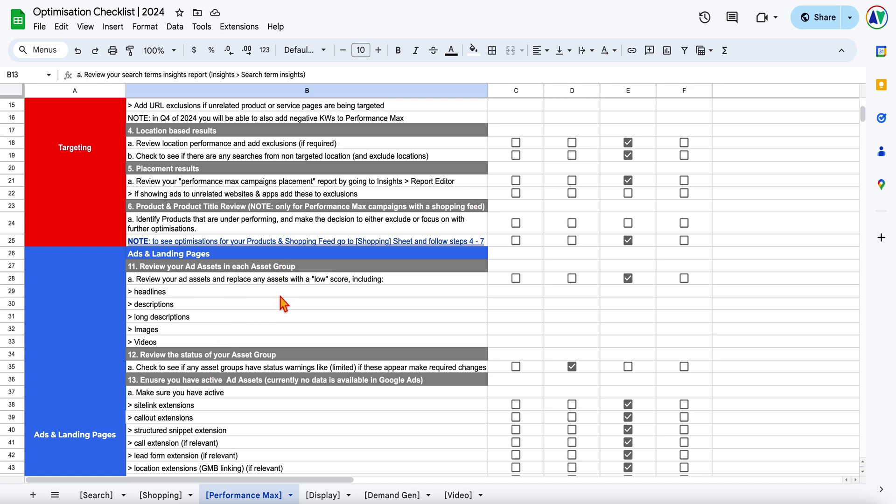
scroll(281, 294, down, 2)
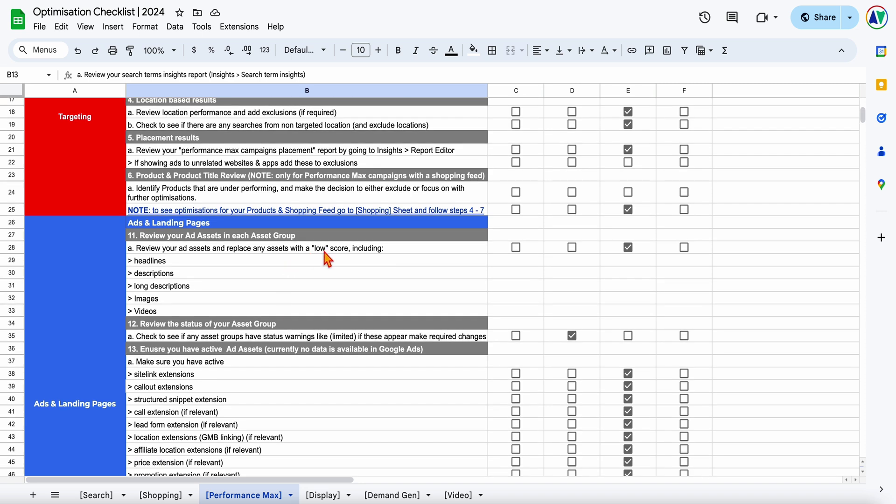
Scroll through the Display sheet, then move on to the Video sheet
click(322, 495)
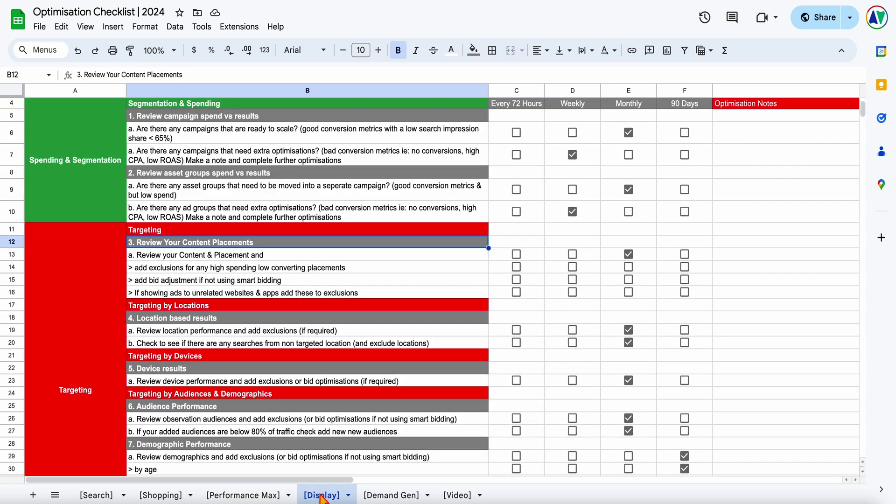
scroll(329, 415, down, 6)
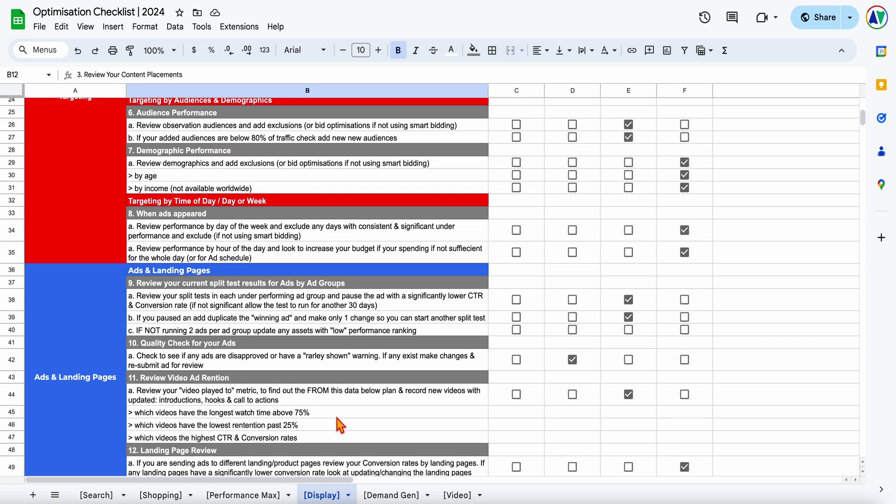
click(459, 496)
scroll(369, 349, down, 8)
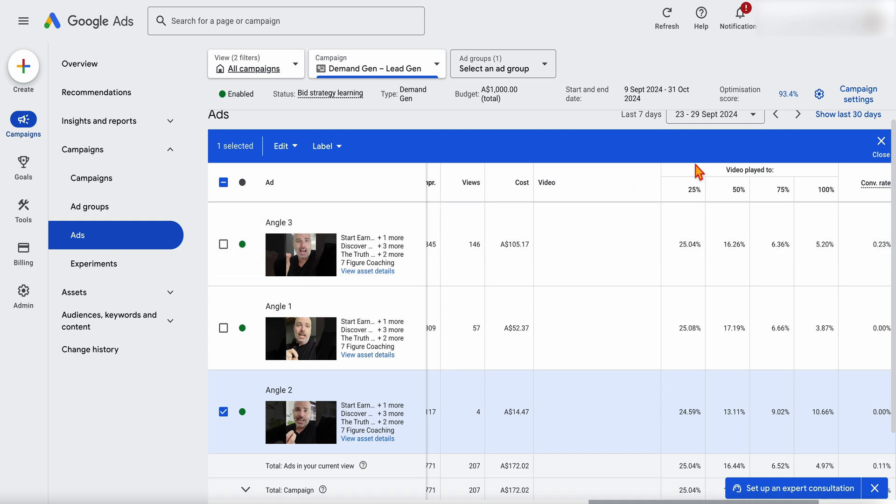
Deselect the Angle 2 ad, search the ad columns for '25', and review video played-to rates
click(883, 146)
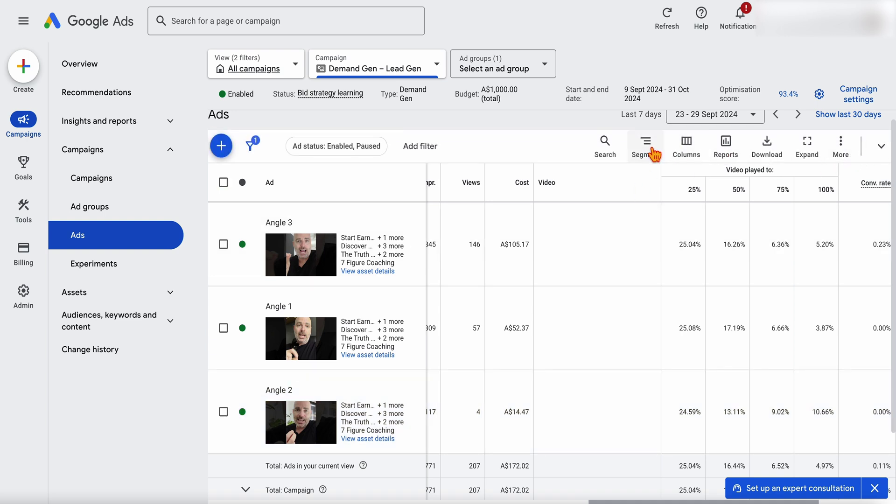
click(696, 158)
click(679, 176)
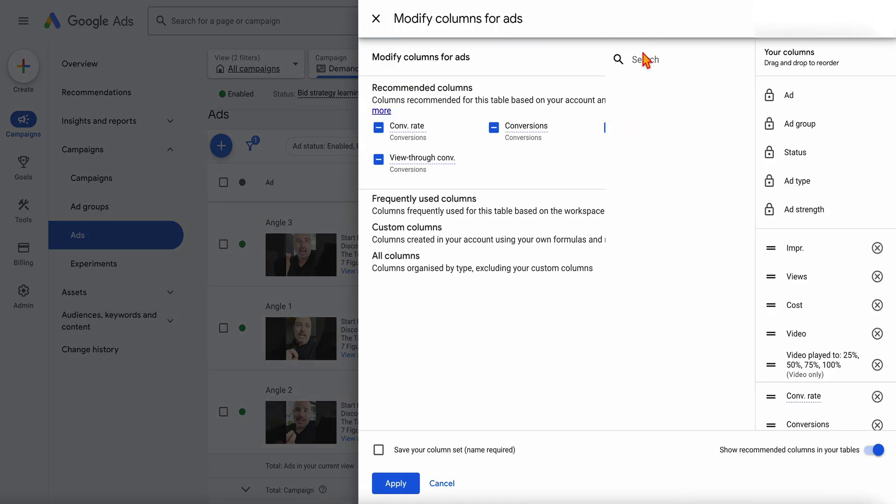
click(644, 60)
text(25)
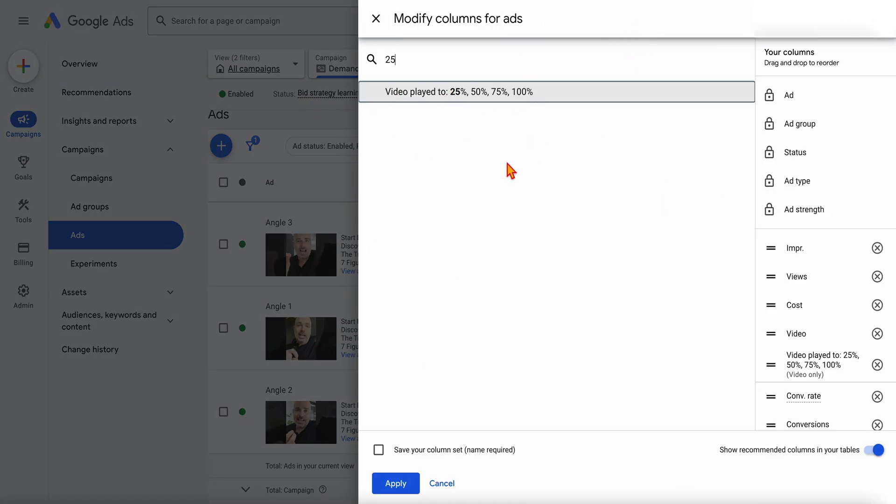
click(396, 483)
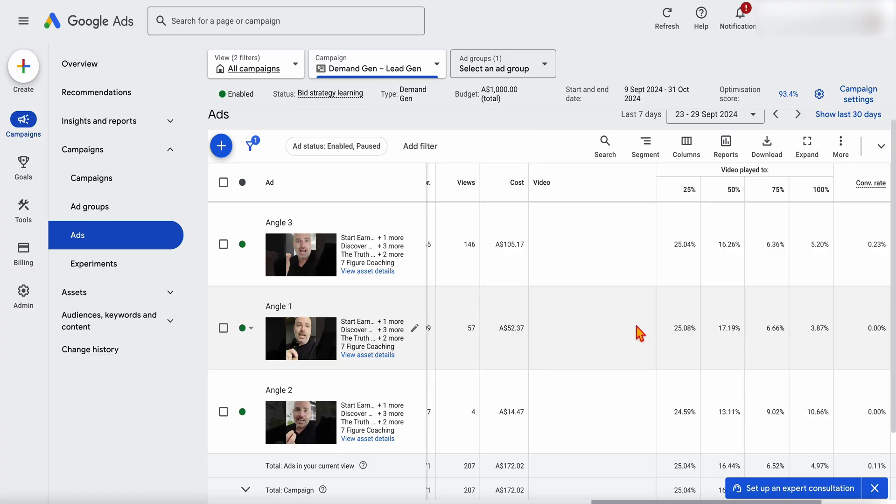
scroll(641, 334, up, 1)
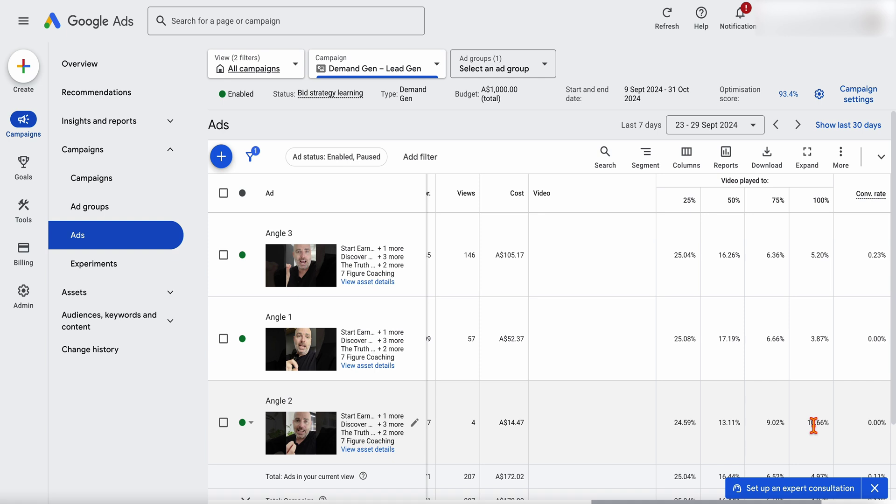
scroll(816, 429, down, 1)
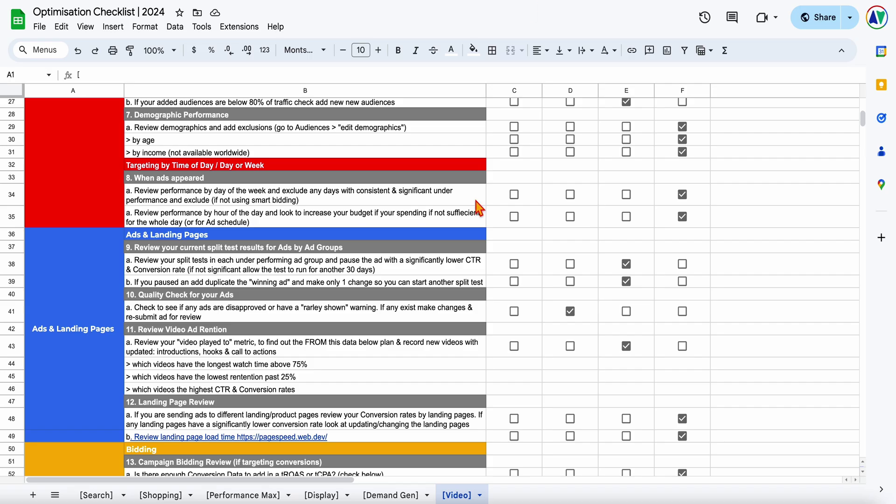
On the Demand Gen sheet, select the video played-to review step in B35
click(391, 494)
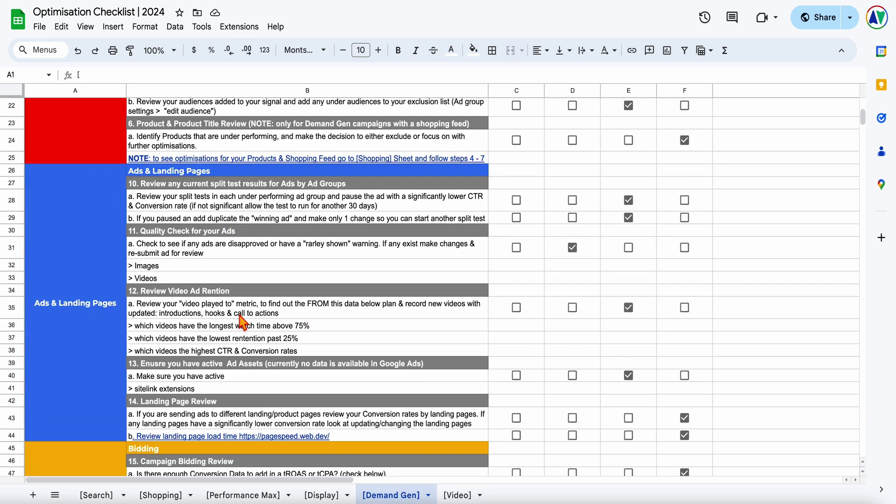
click(200, 308)
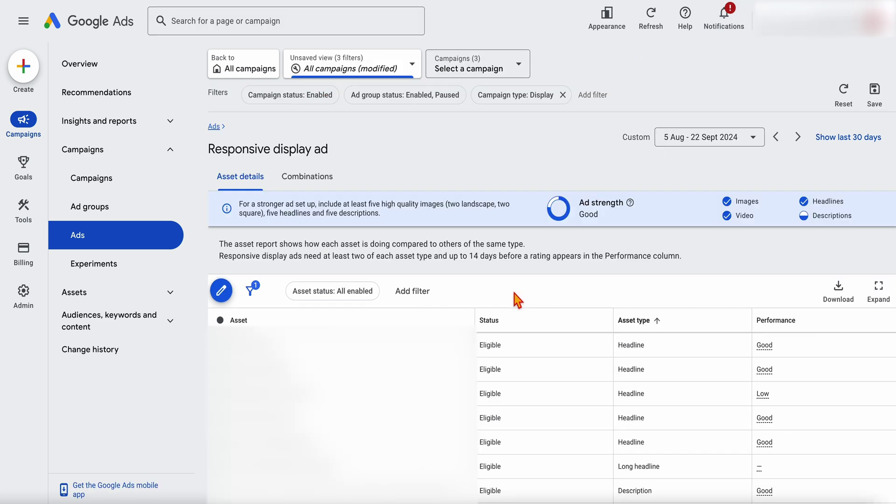
Return to the ads list, then open a Display ad group from Ad groups to see its ads
scroll(514, 293, down, 1)
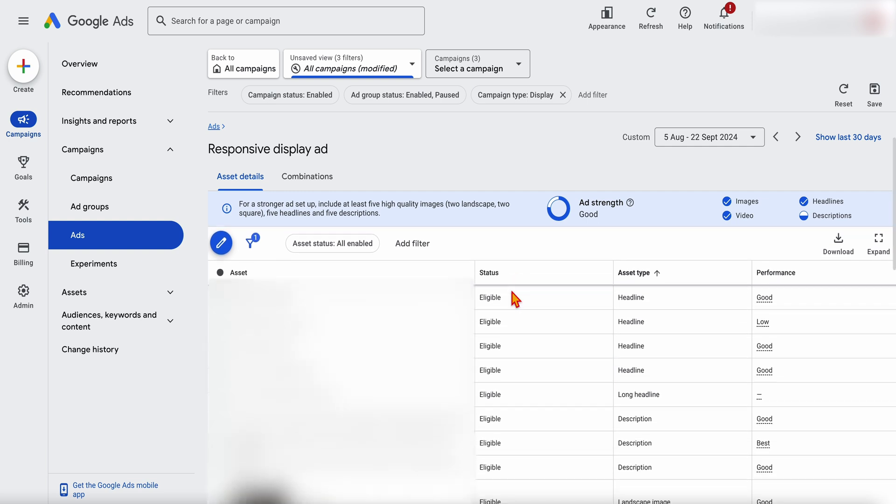
scroll(514, 294, down, 3)
scroll(512, 299, up, 4)
scroll(446, 179, down, 2)
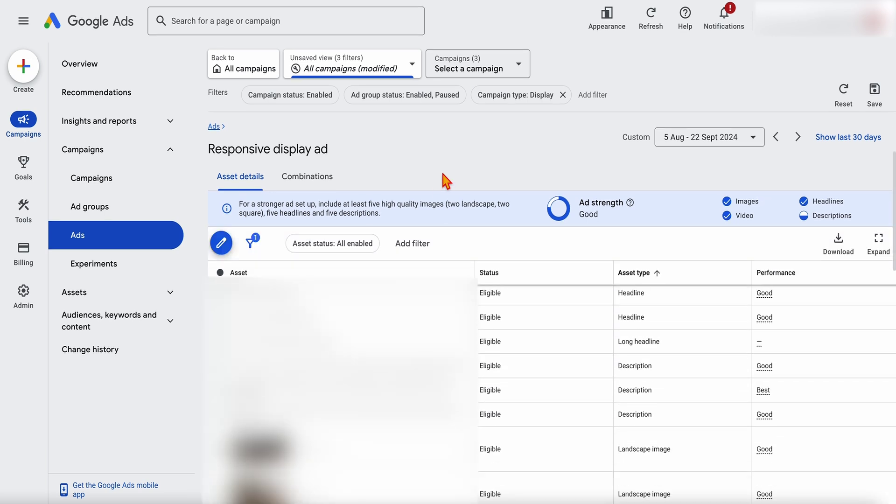
scroll(445, 179, up, 2)
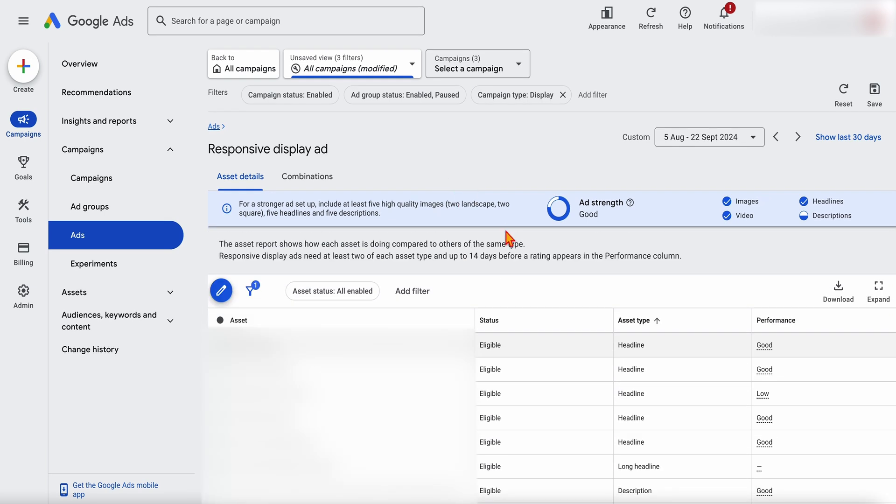
click(97, 240)
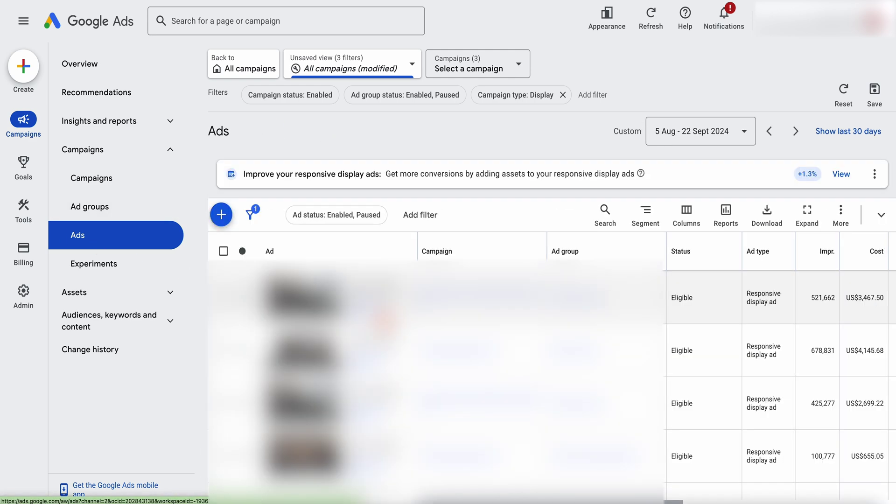
click(95, 208)
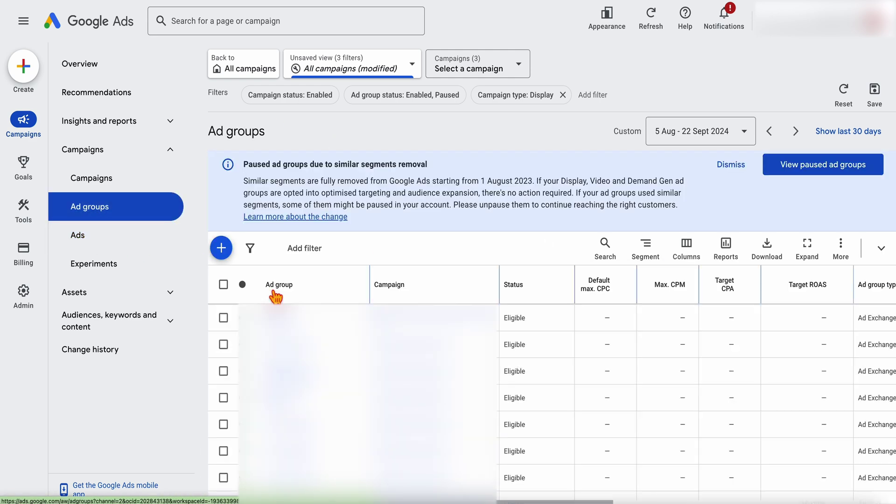
click(282, 344)
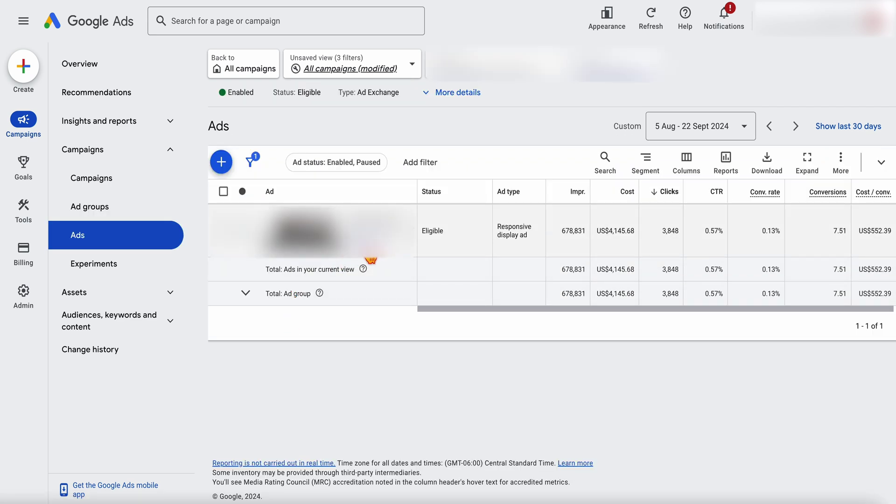
Open the responsive display ad's asset details and find the headline rated Low
click(373, 258)
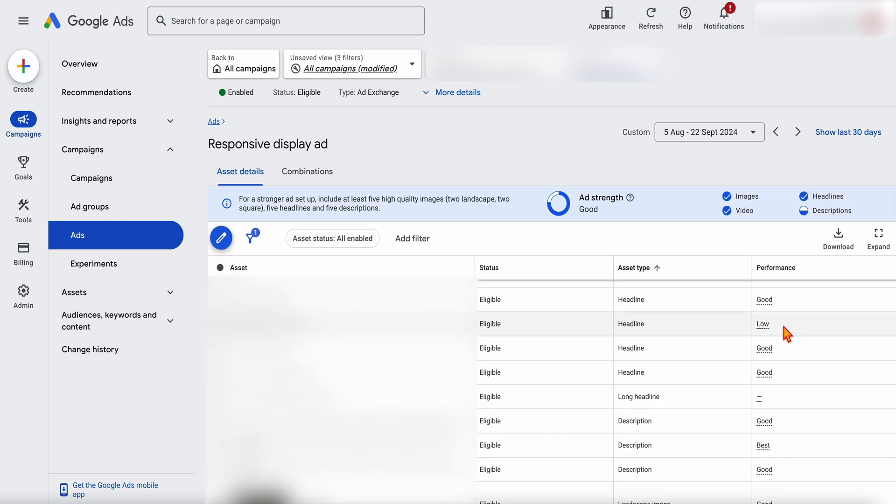
click(762, 324)
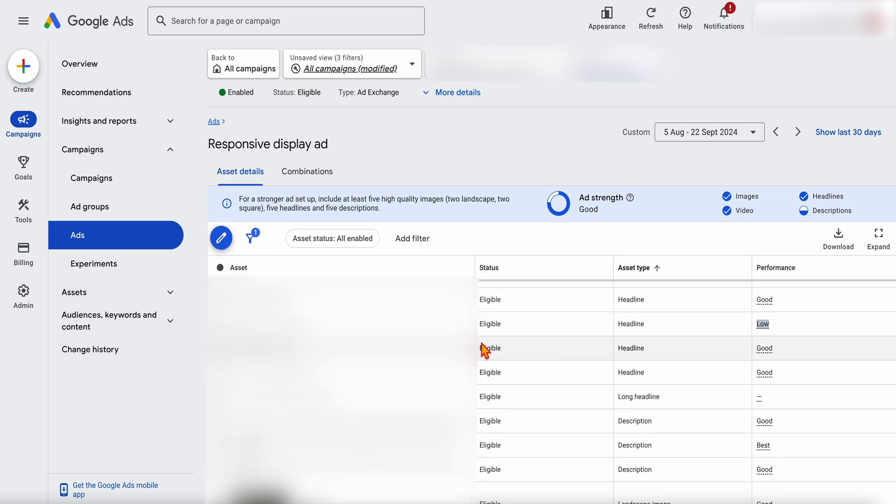
scroll(484, 350, down, 5)
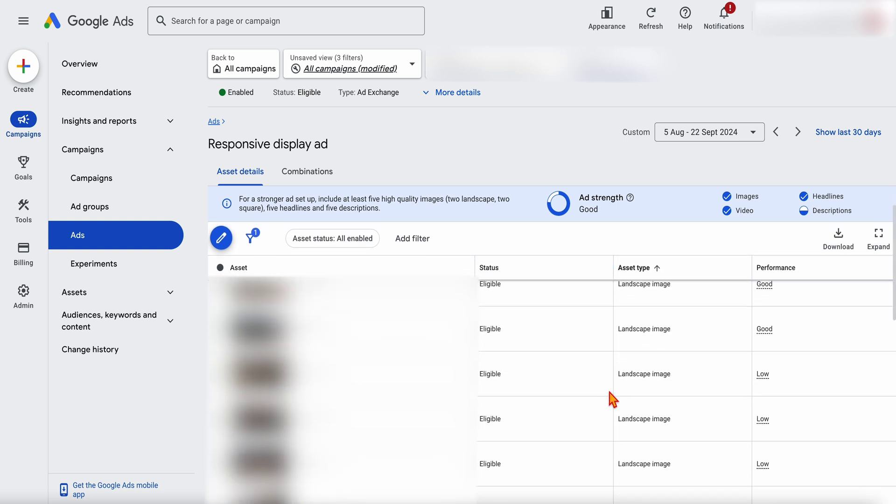
scroll(611, 399, up, 5)
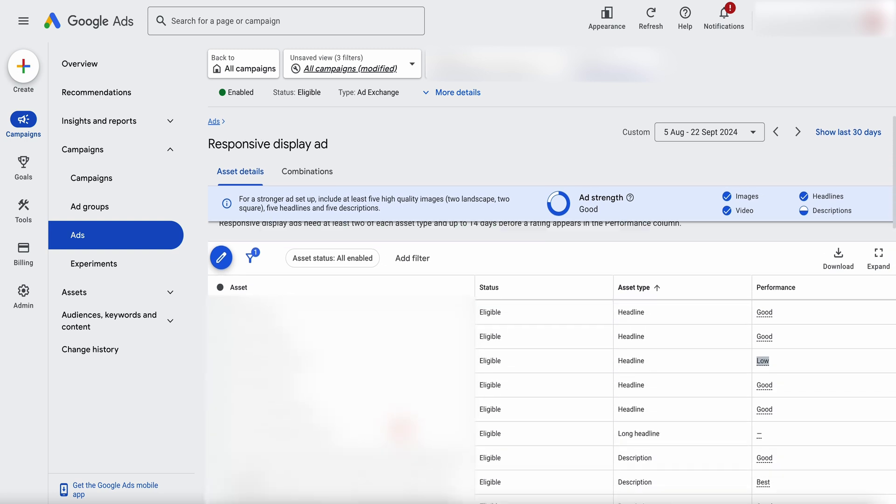
scroll(650, 376, up, 1)
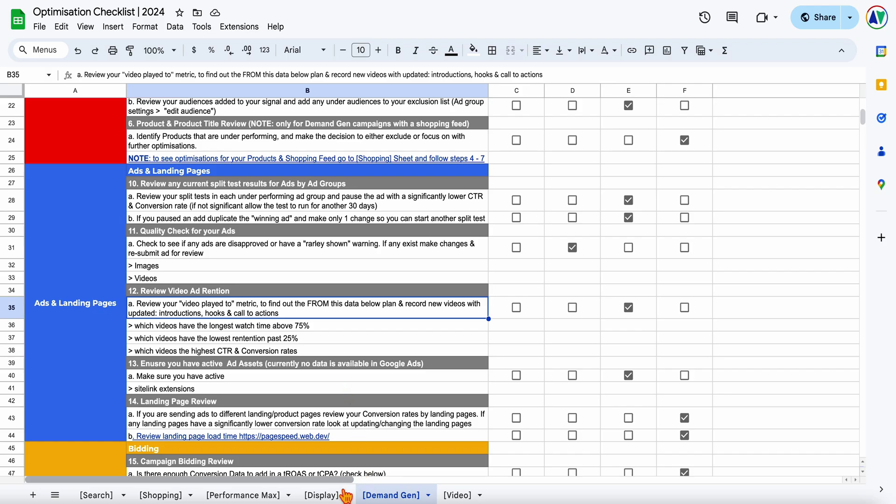
Switch to the [Display] checklist sheet and select B40, the step on updating low-ranked assets
click(343, 494)
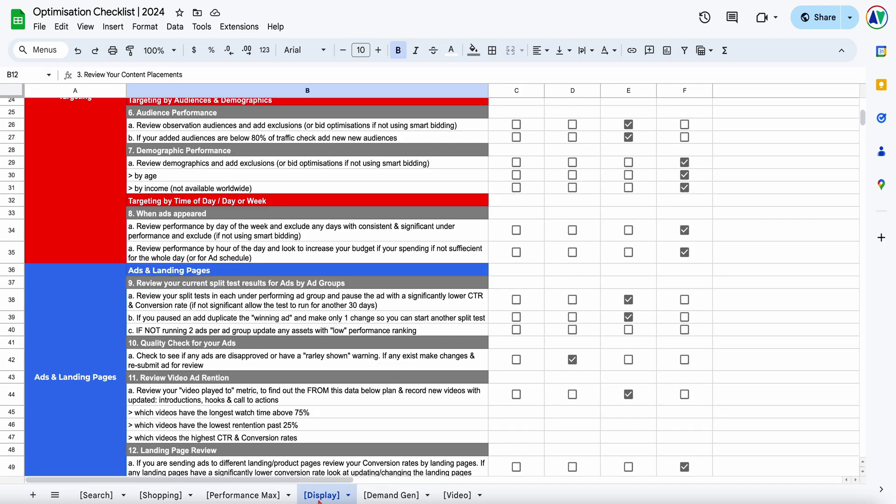
scroll(334, 319, down, 2)
click(174, 316)
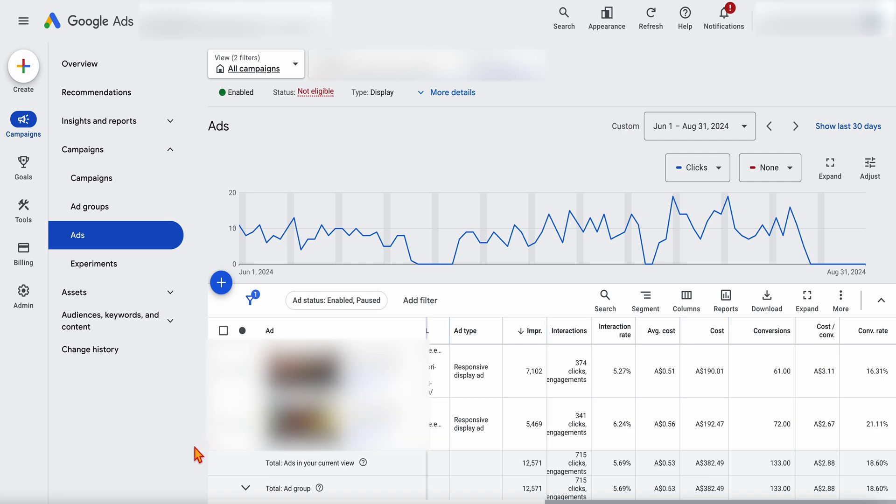
click(176, 439)
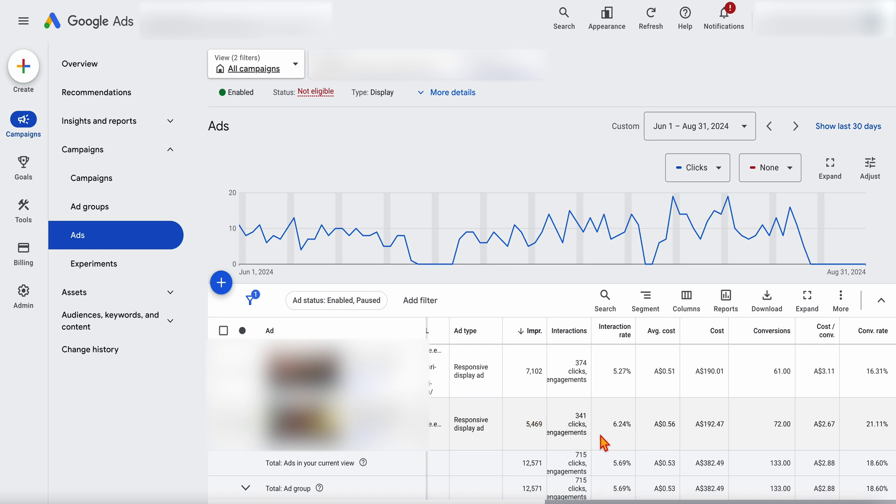
Select the second responsive display ad and highlight its 6.24% interaction rate and 21.11% conversion rate
click(223, 423)
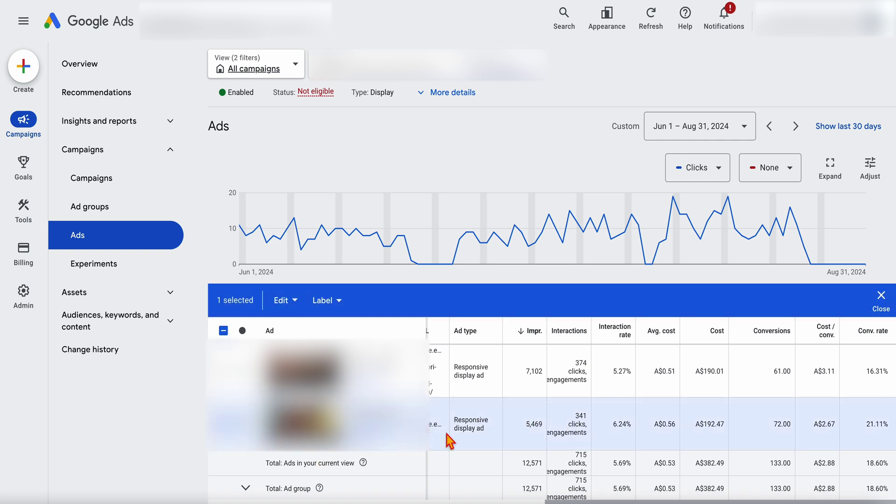
double_click(622, 424)
double_click(874, 424)
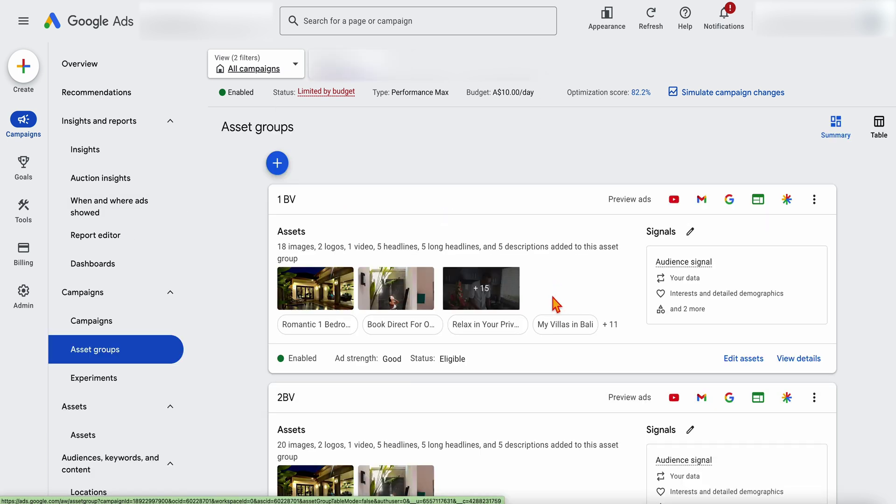
Open the 1 BV asset group's details and read the explanations behind its headline performance ratings
scroll(555, 312, down, 1)
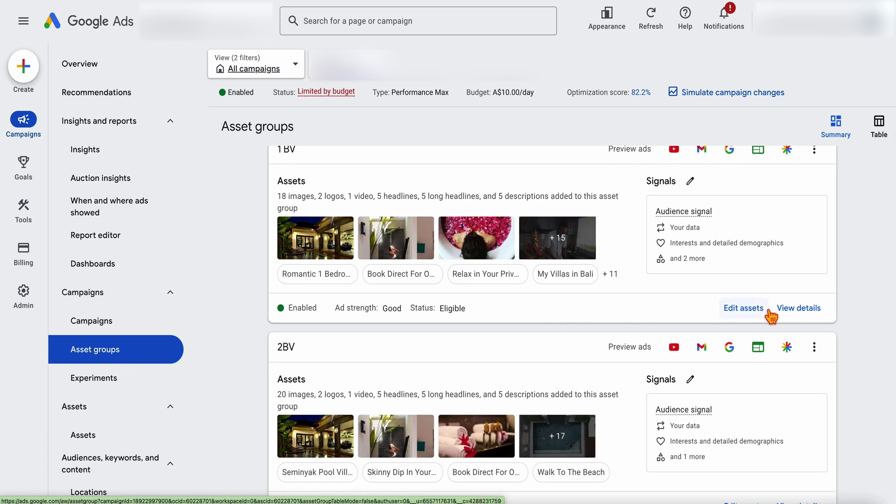
click(799, 310)
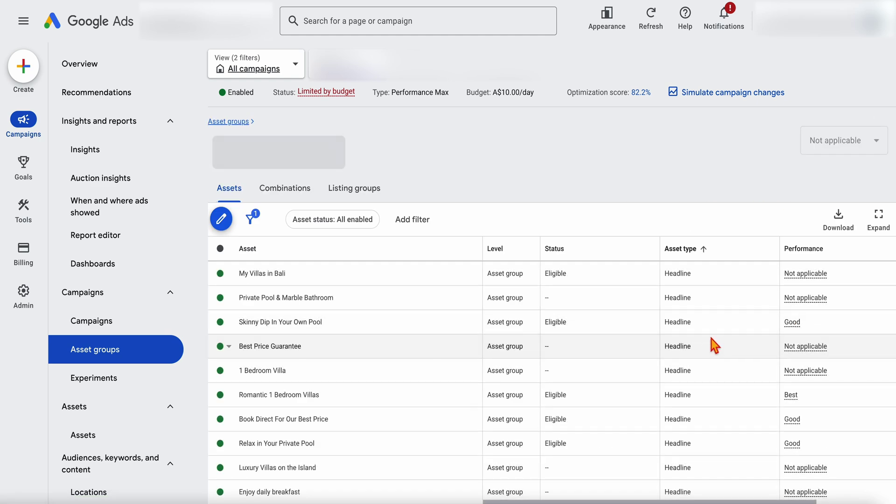
scroll(721, 334, down, 2)
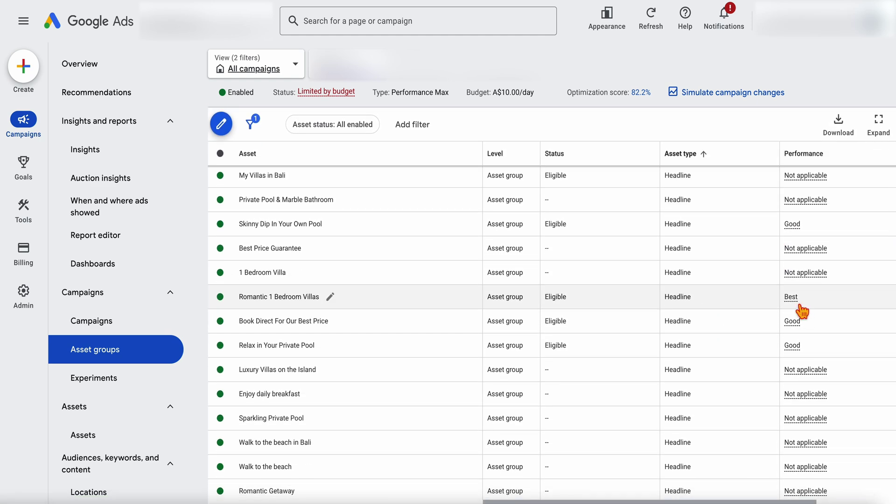
mouse_move(803, 296)
scroll(804, 292, up, 2)
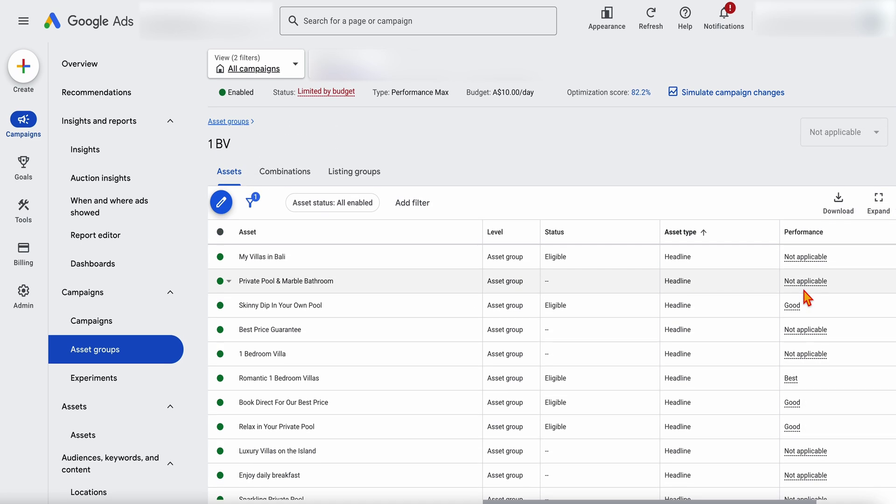
scroll(804, 291, down, 2)
mouse_move(789, 314)
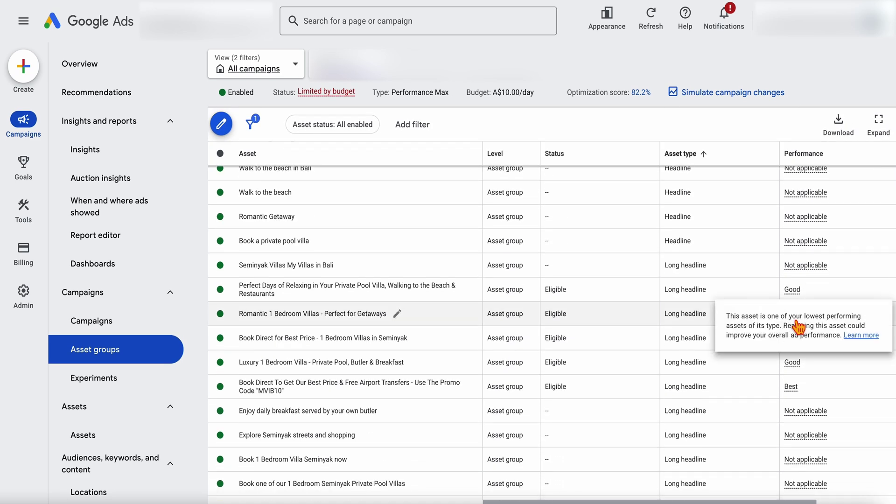